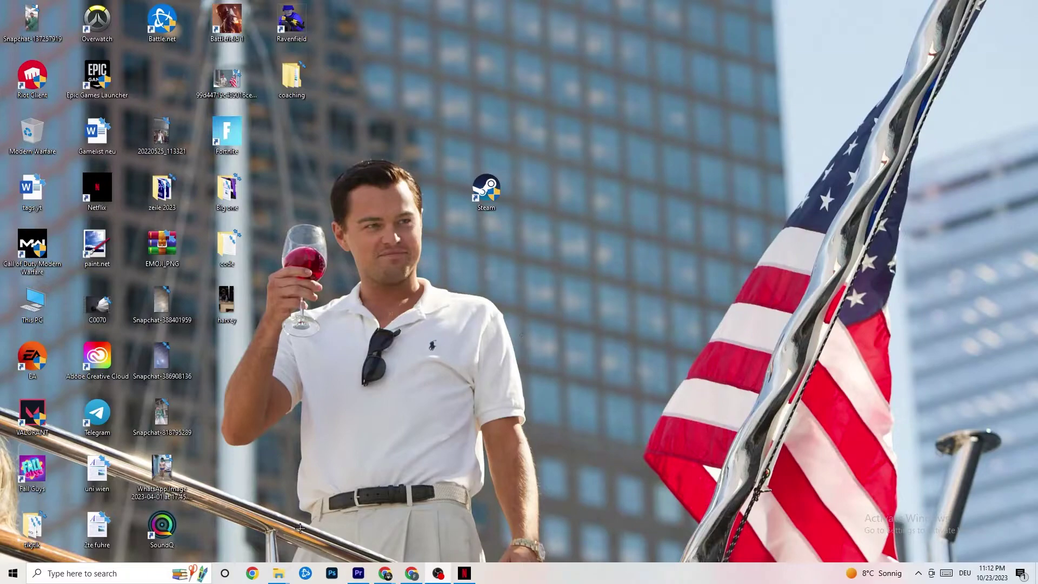
From Start, open Settings and go to Network & Internet Status, which shows the Ethernet connection.
left_click(3, 578)
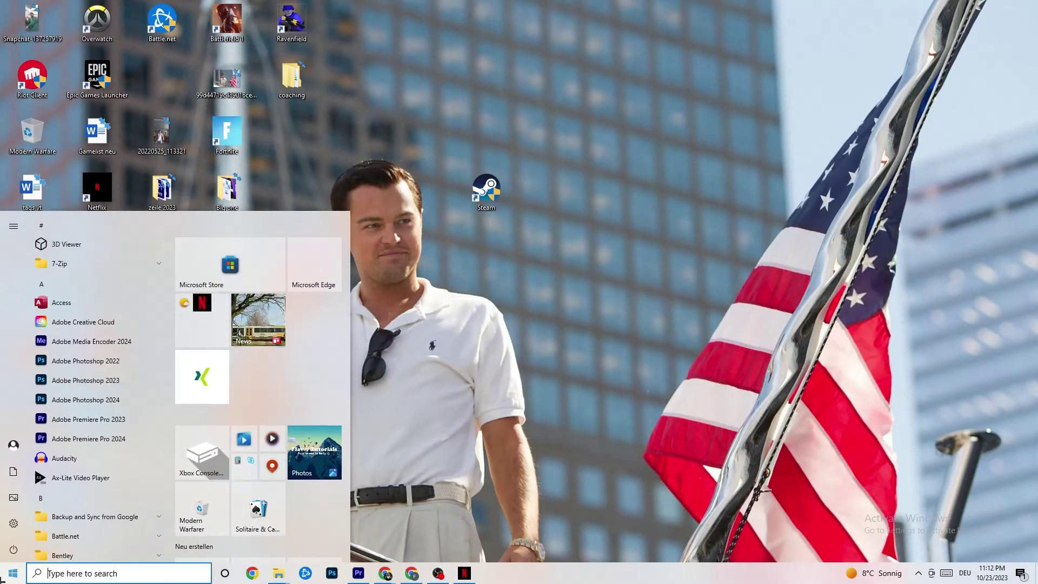
left_click(17, 523)
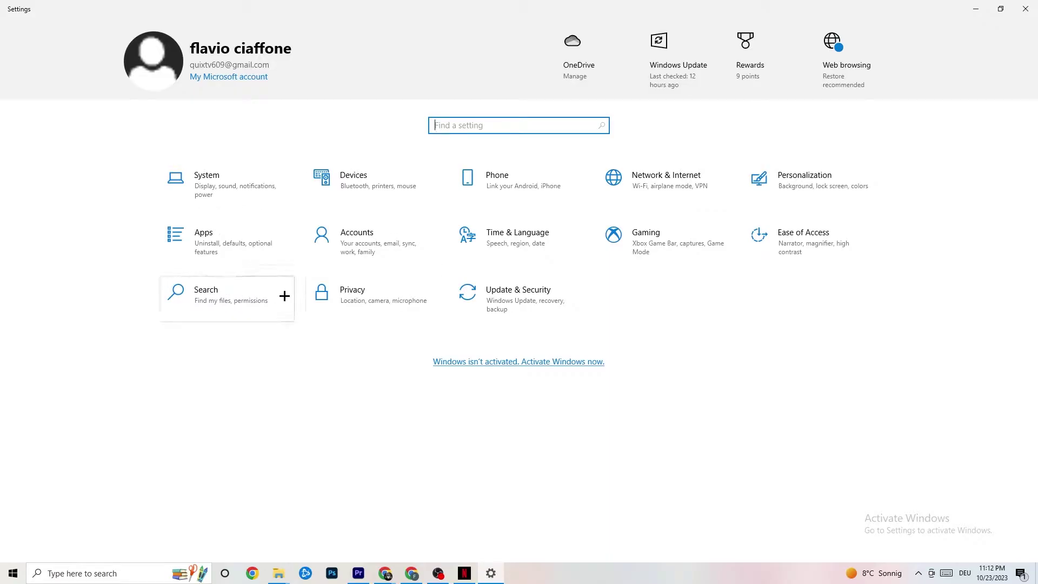
left_click(684, 182)
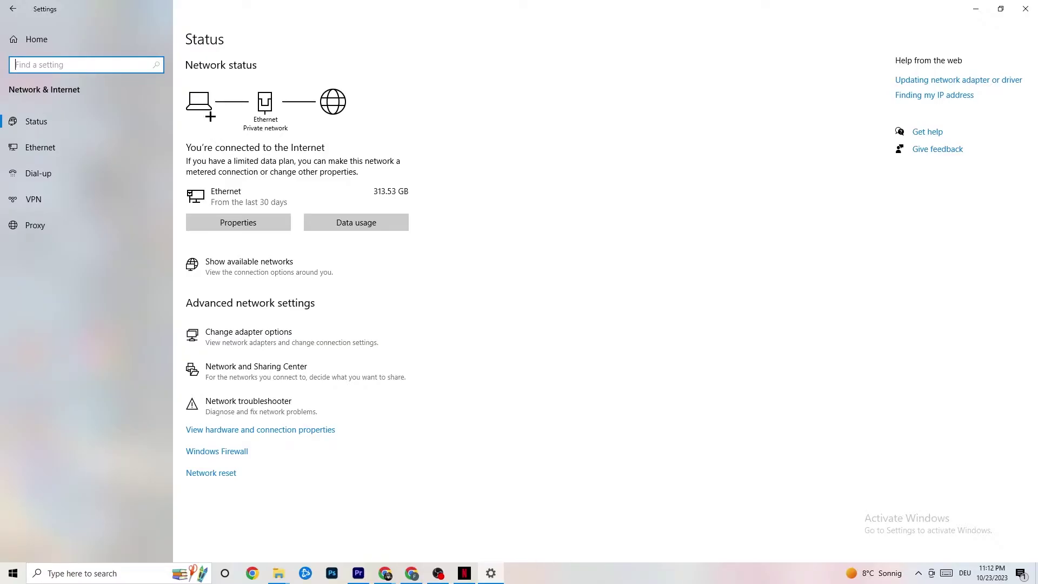
Open Change adapter options and review the Ethernet connection's status.
left_click(296, 328)
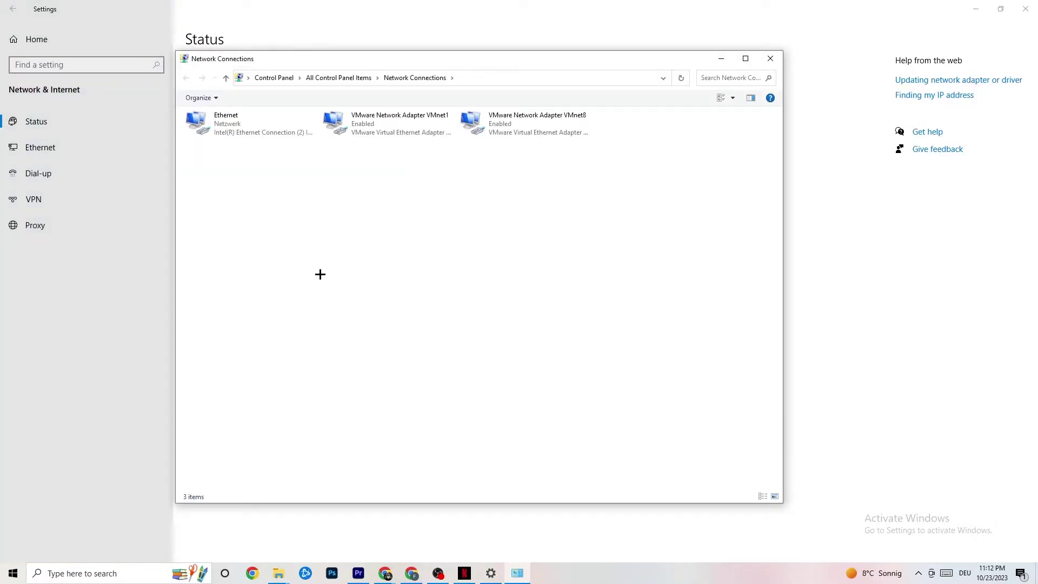
double_click(276, 124)
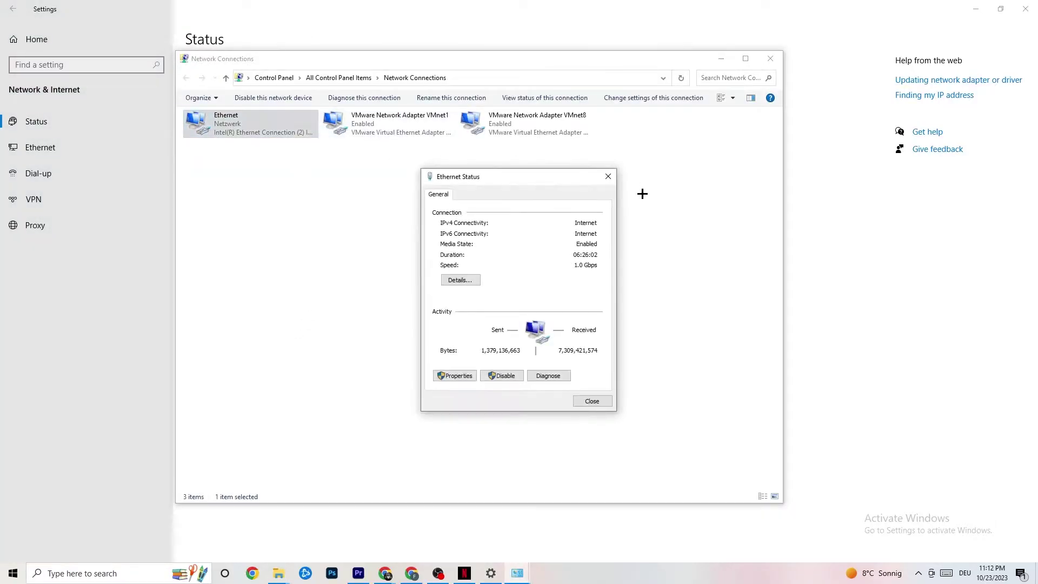
left_click(608, 178)
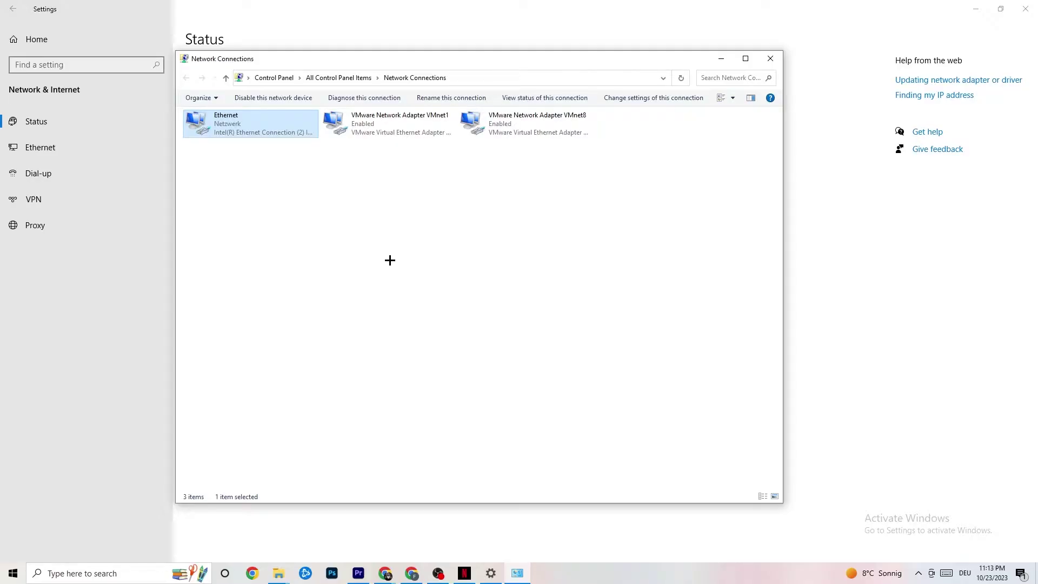
Disable and re-enable the Ethernet adapter, then close Network Connections.
right_click(251, 129)
left_click(292, 137)
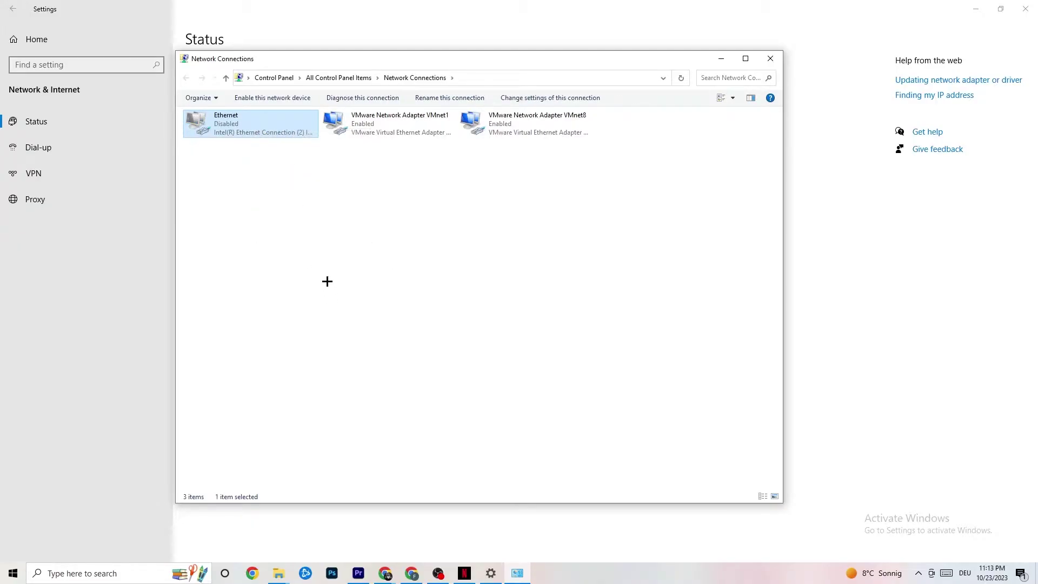
right_click(253, 130)
left_click(277, 137)
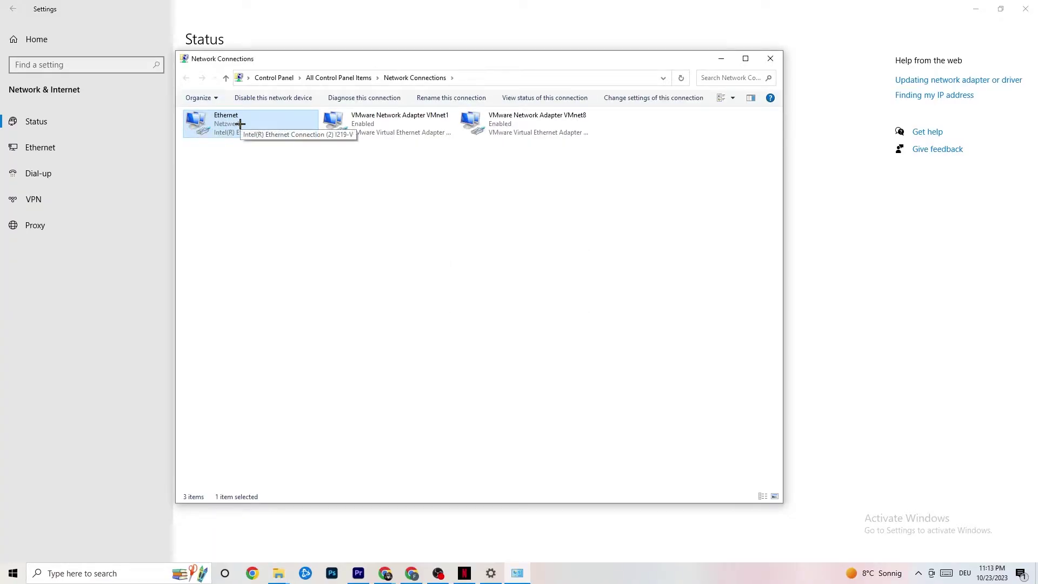
left_click(771, 59)
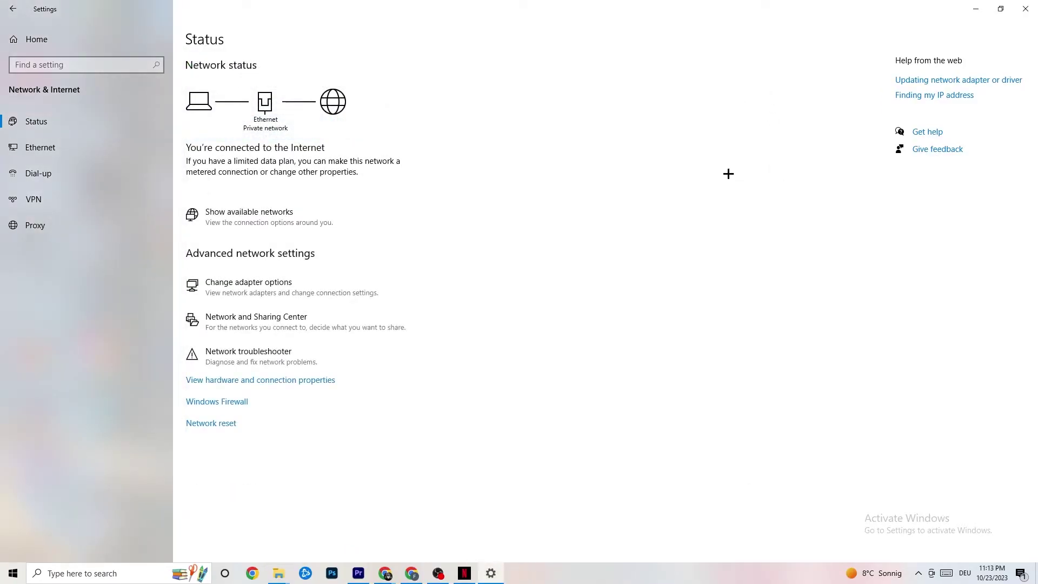
Open Network and Sharing Center maximized, run Troubleshoot problems, then close the Troubleshoot settings.
left_click(258, 321)
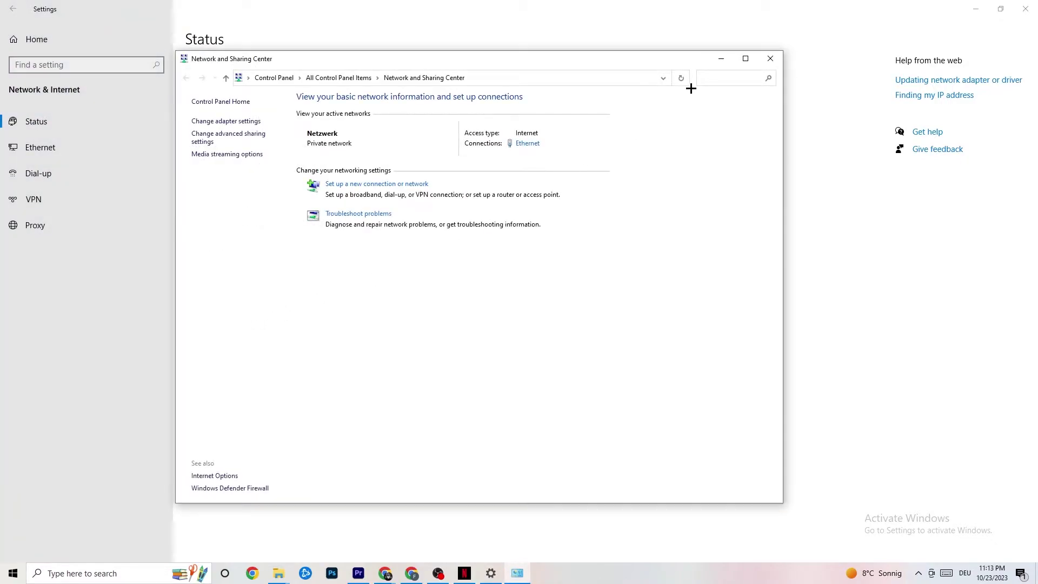
left_click(744, 58)
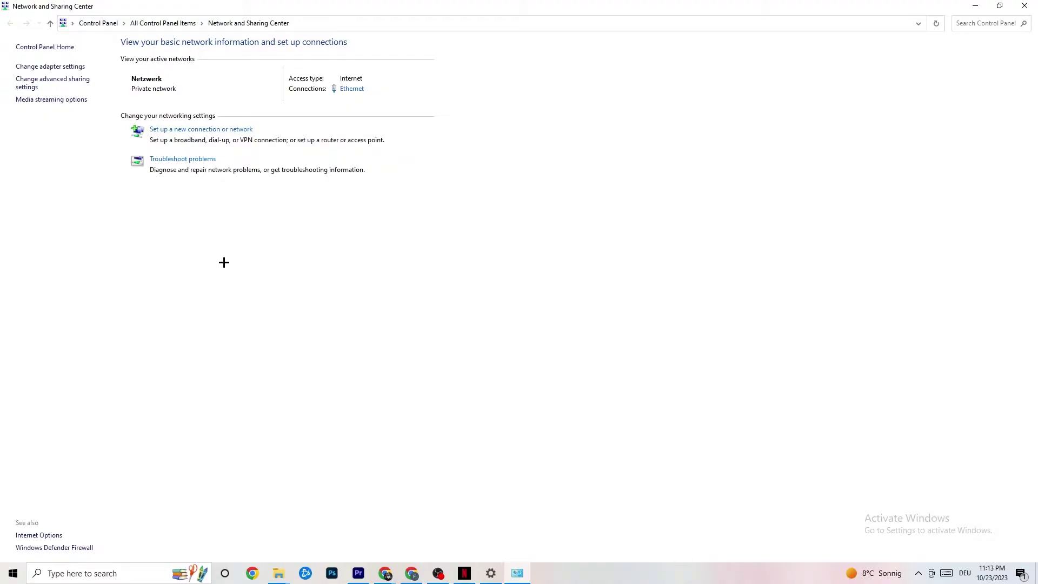
left_click(199, 160)
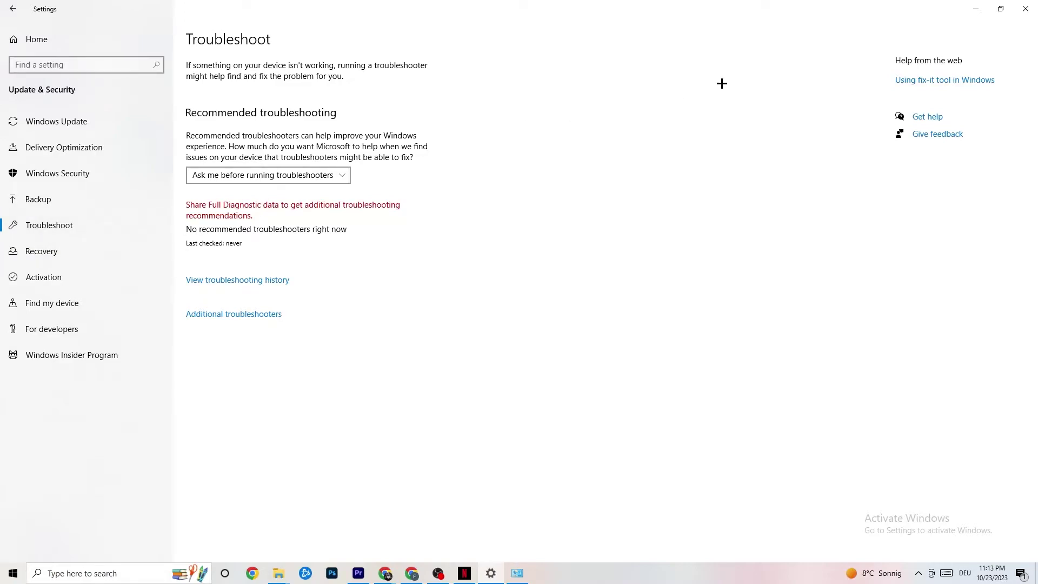
left_click(1015, 5)
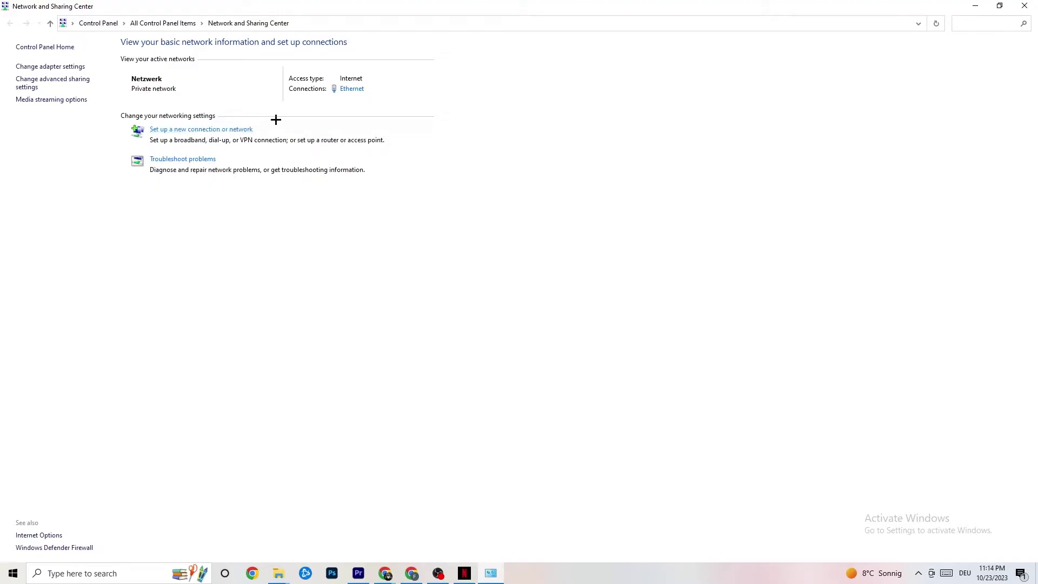
Open the Ethernet Status window and then the Ethernet adapter's Properties.
left_click(360, 94)
left_click_drag(506, 175, 338, 157)
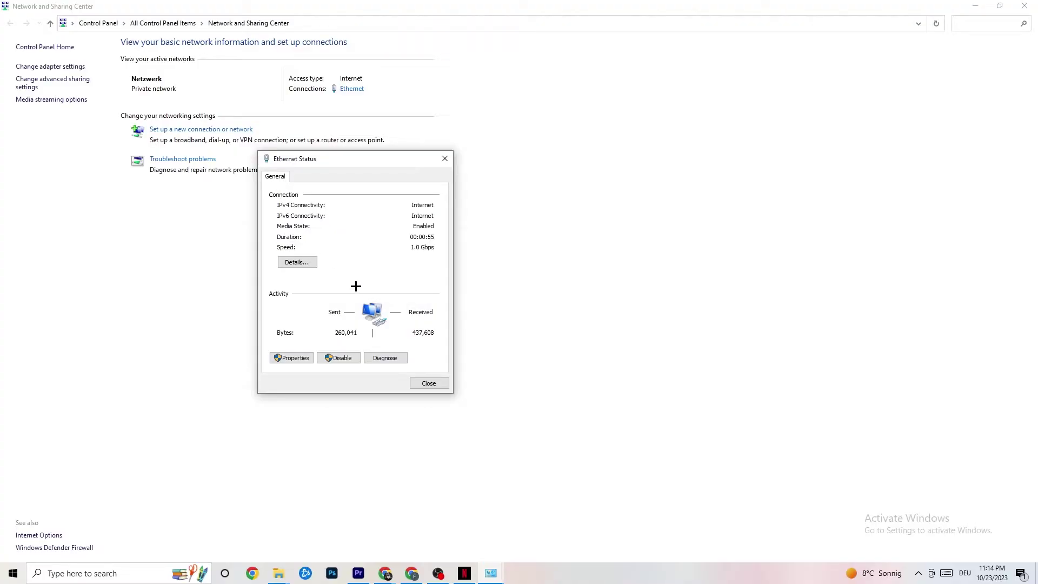
left_click(306, 357)
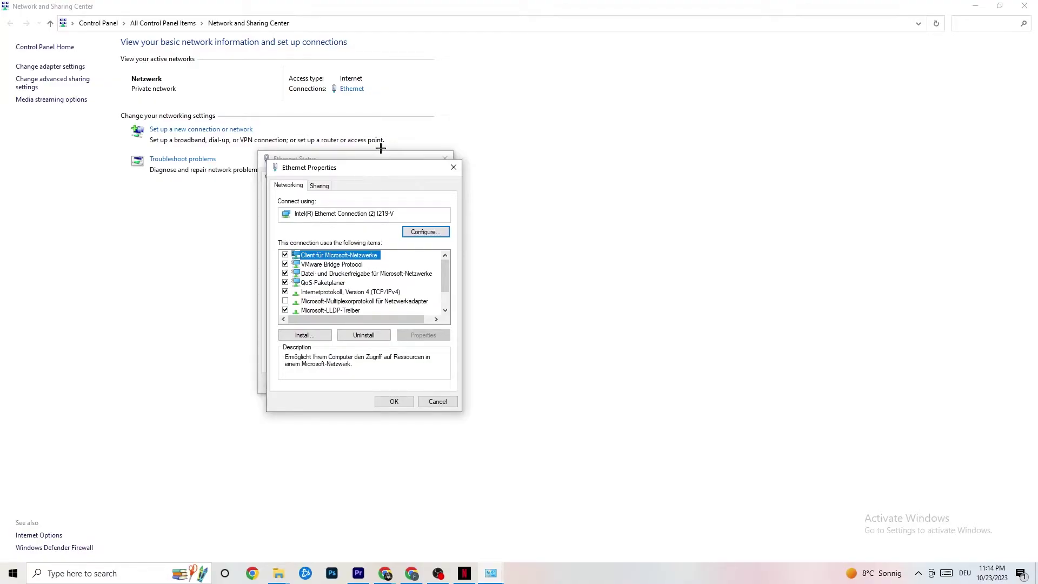
left_click_drag(349, 164, 407, 106)
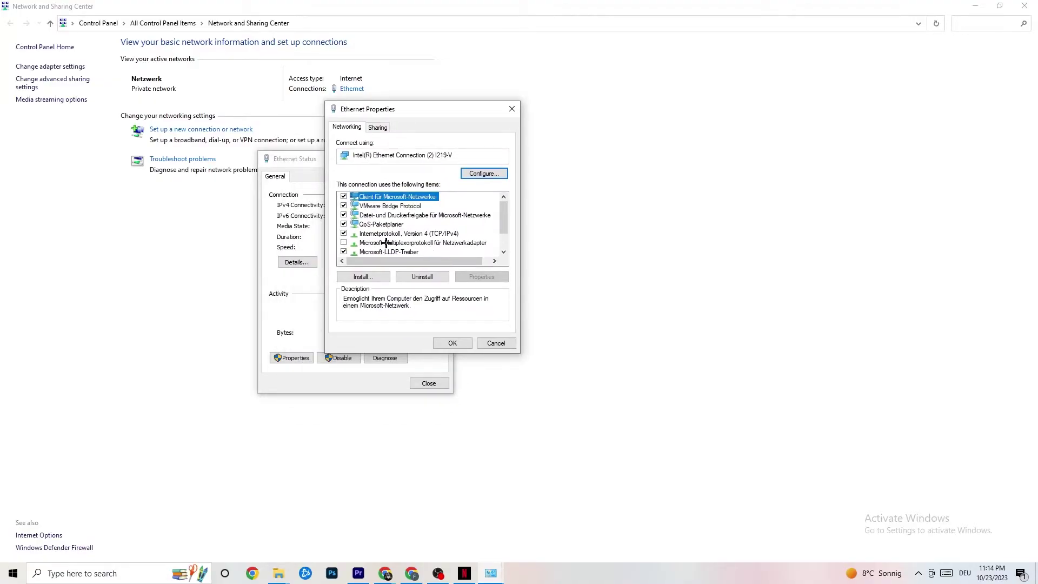
In IPv4 Properties choose 'Use the following DNS server addresses', then close IPv4 and Ethernet Properties.
double_click(393, 234)
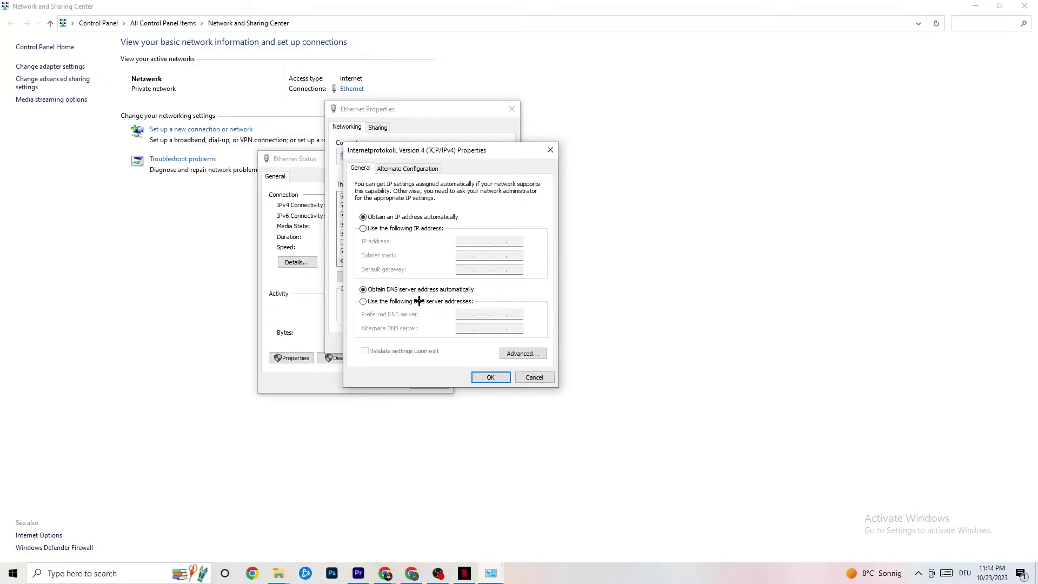
left_click(363, 301)
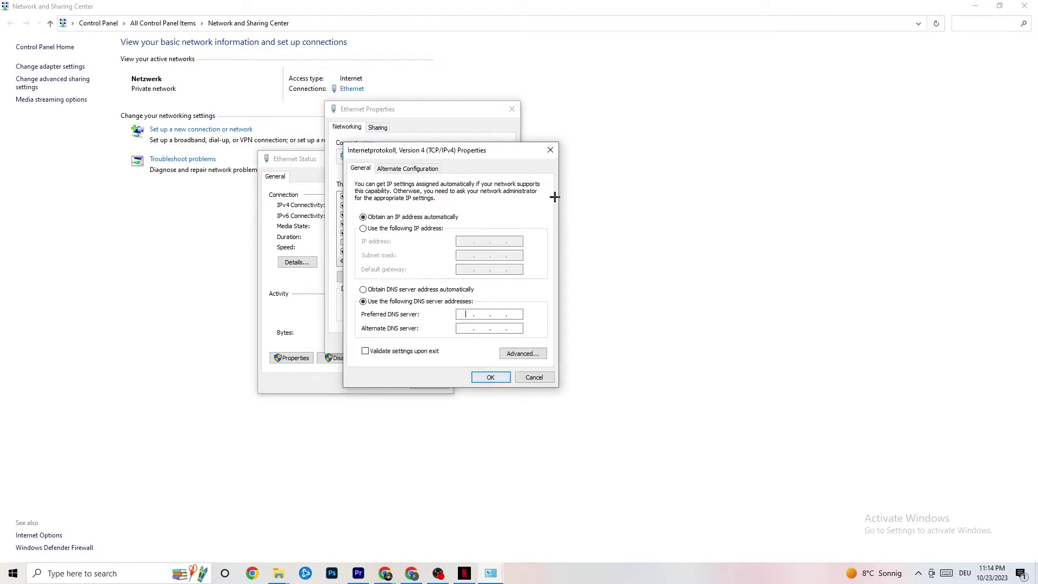
left_click(551, 150)
left_click(512, 109)
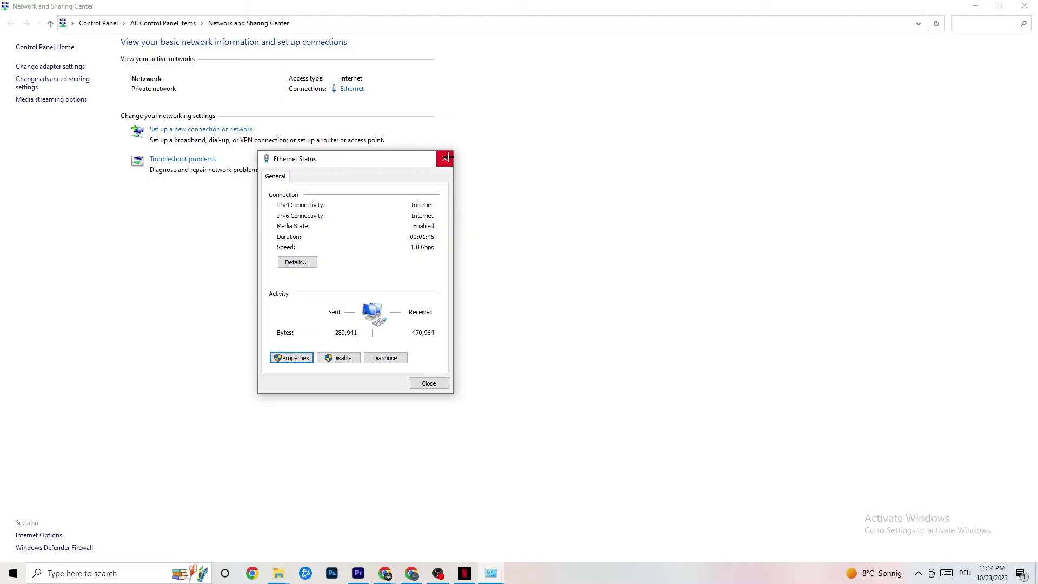
Close Ethernet Status and Sharing Center, return to Network & Internet Status, and open the 'Updating network adapter or driver' help.
left_click(447, 158)
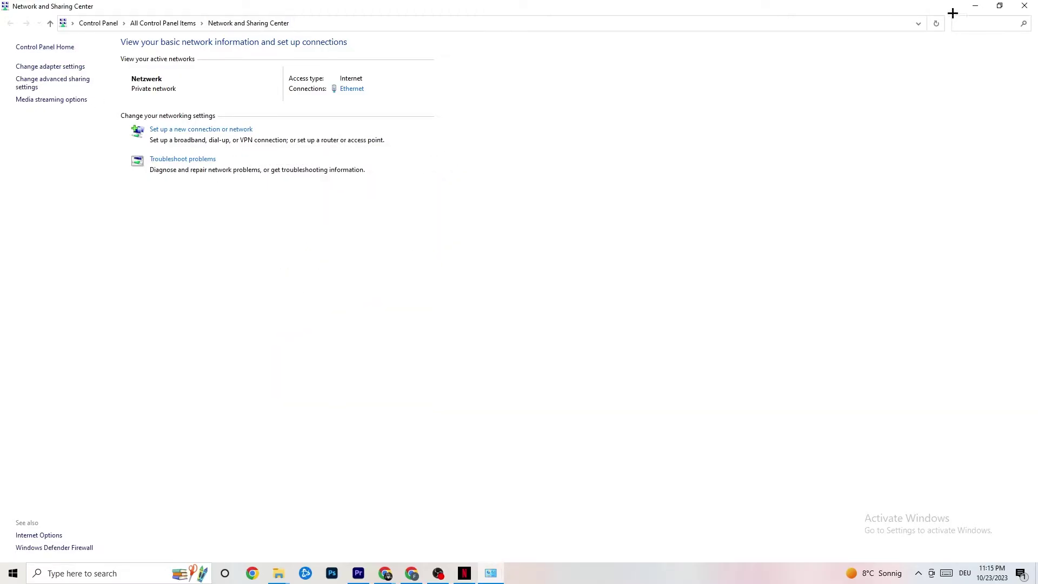
left_click(1025, 5)
left_click(3, 579)
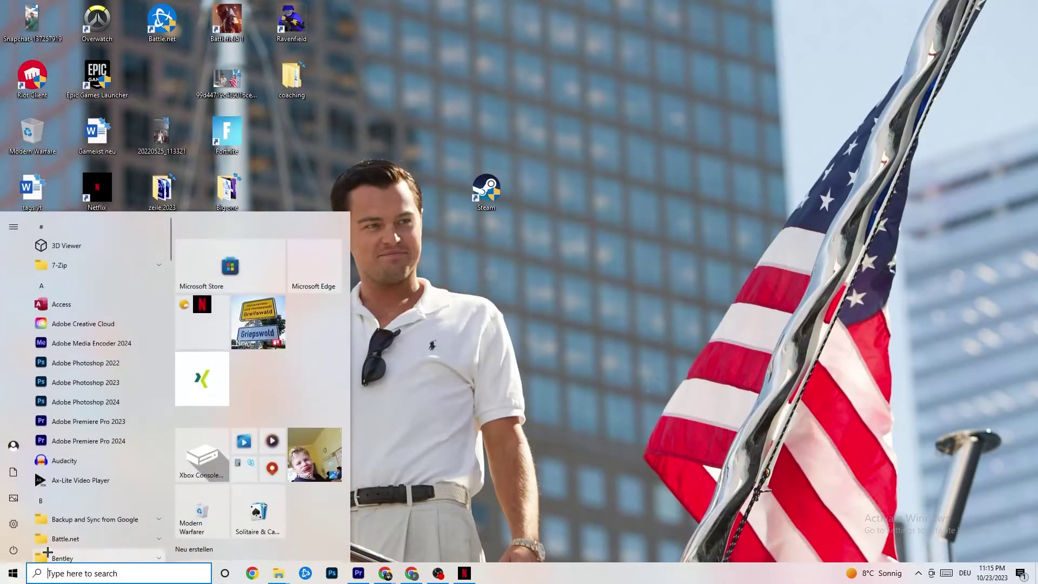
left_click(13, 523)
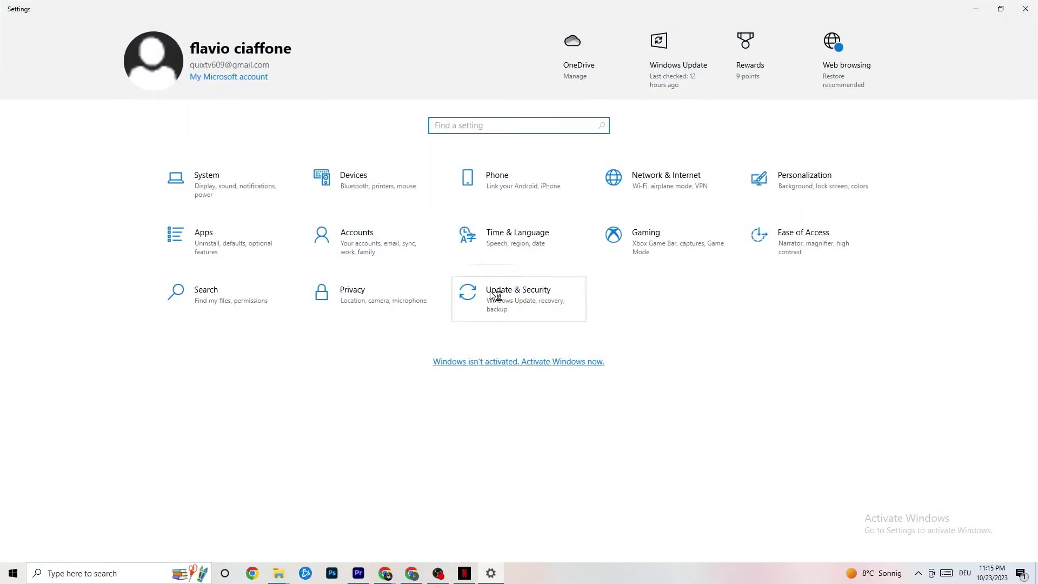
left_click(665, 181)
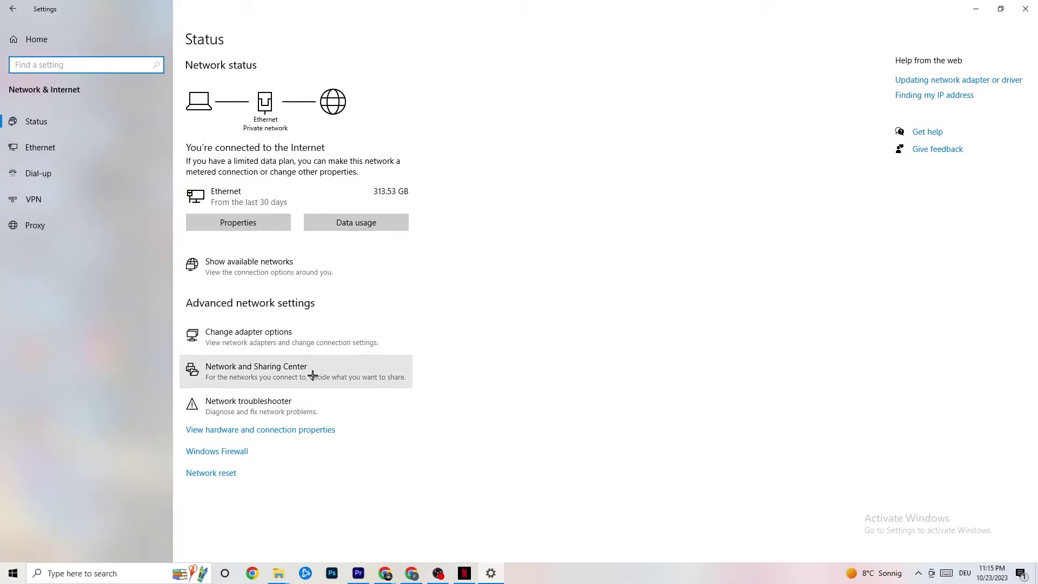
left_click(960, 82)
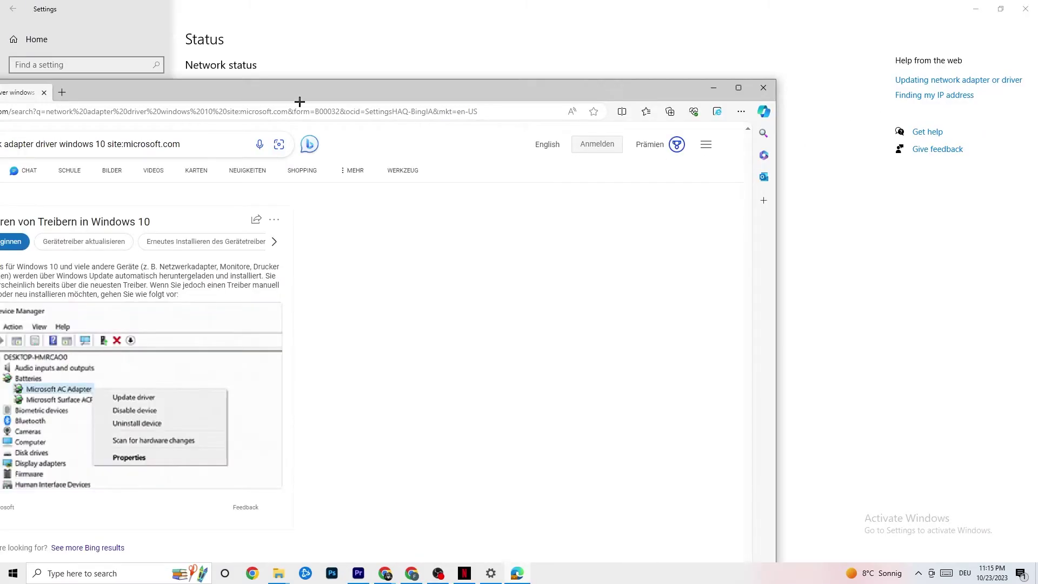
Bring the Edge window with Bing's driver-update results into view, then close Edge.
left_click_drag(300, 102, 505, 67)
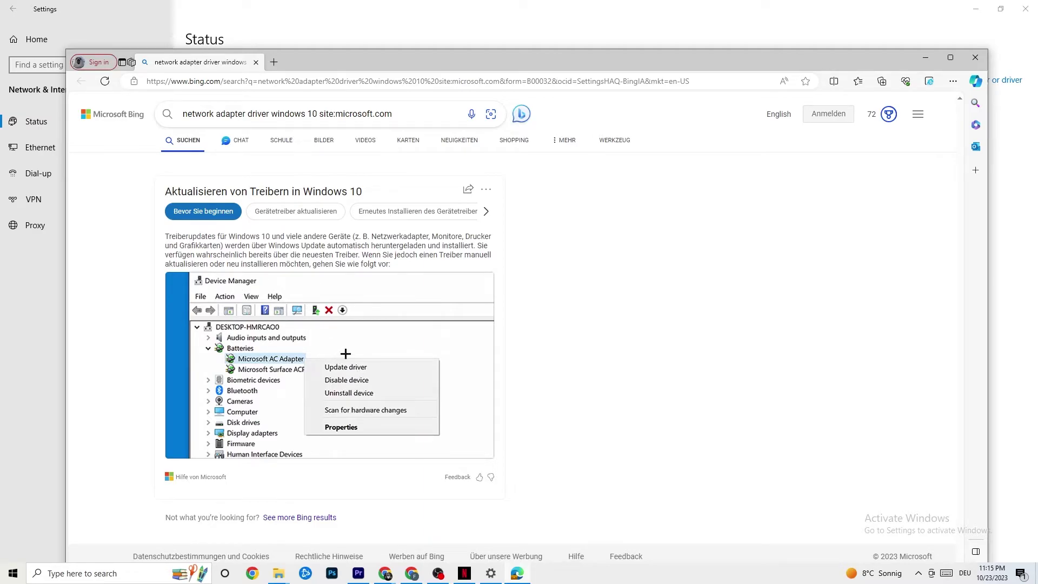
left_click(976, 57)
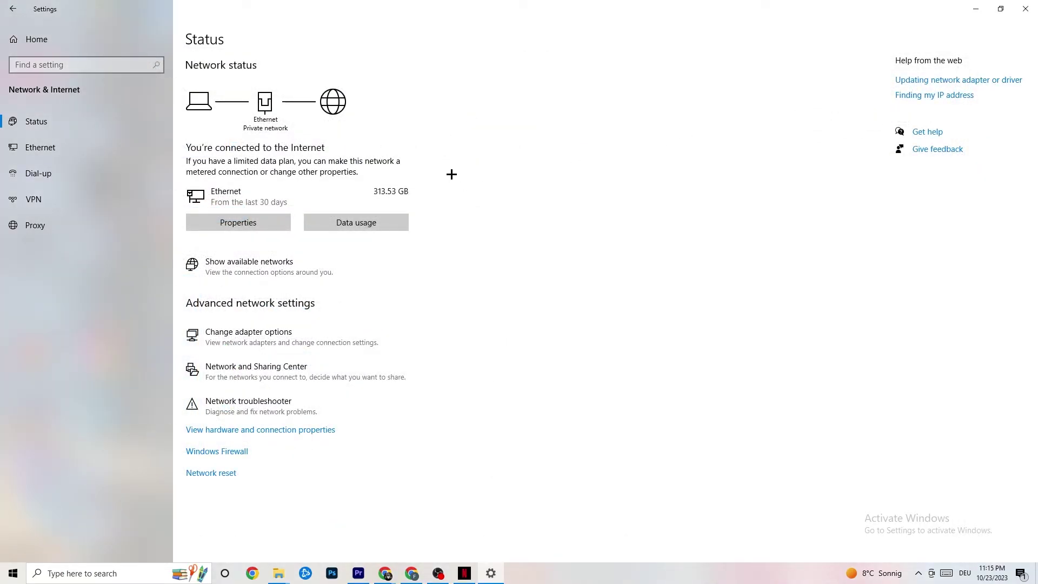
Check that available networks show Connected, then close Settings and bring up the Start menu.
left_click(308, 271)
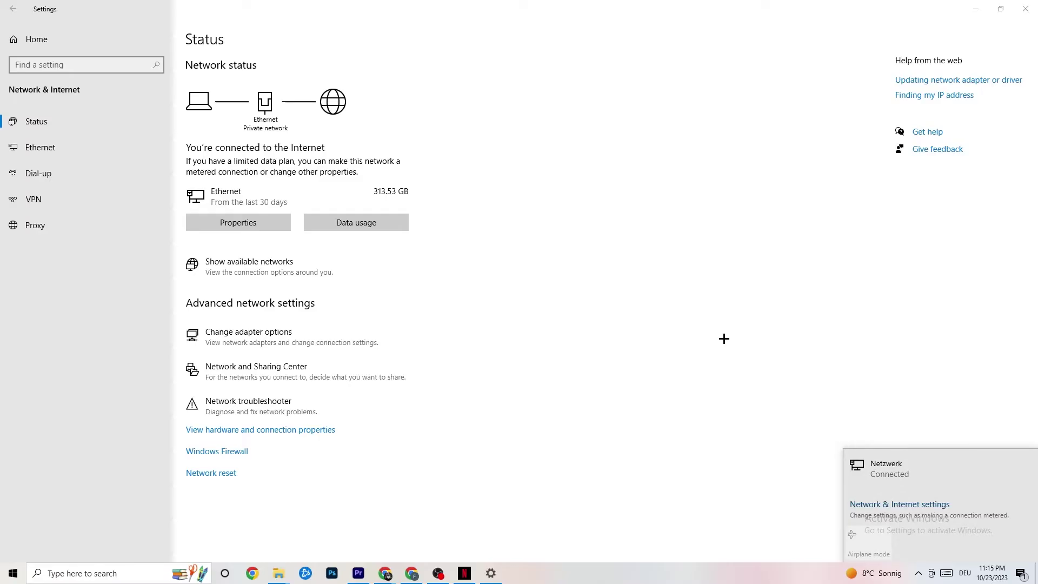
left_click(643, 327)
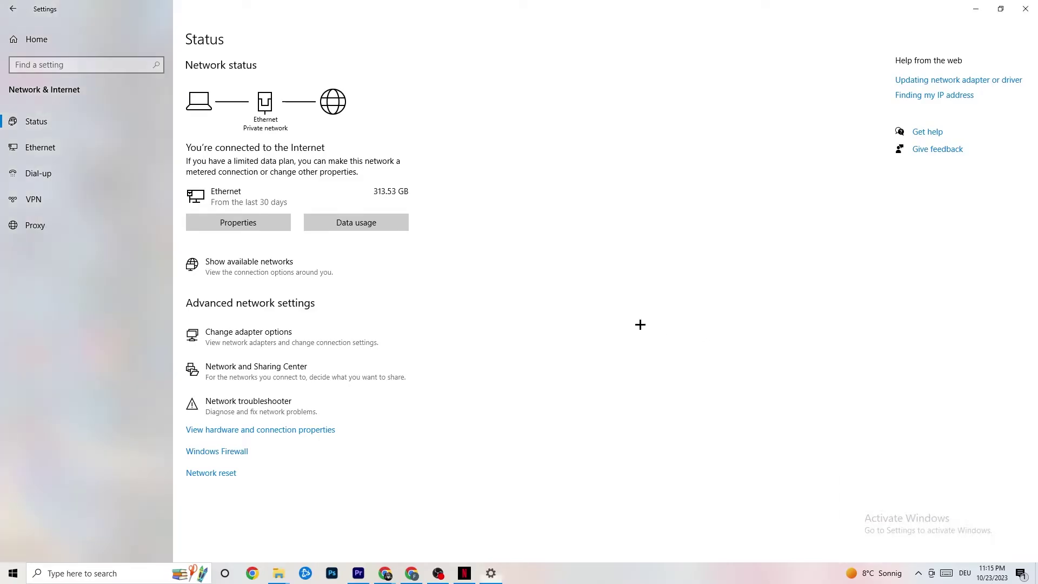
left_click(1026, 8)
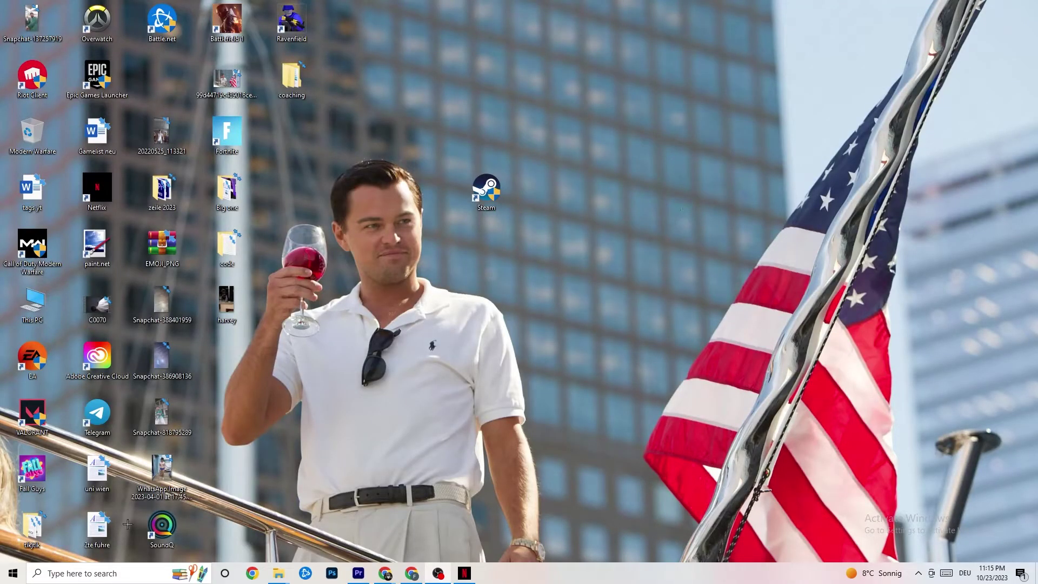
key("super")
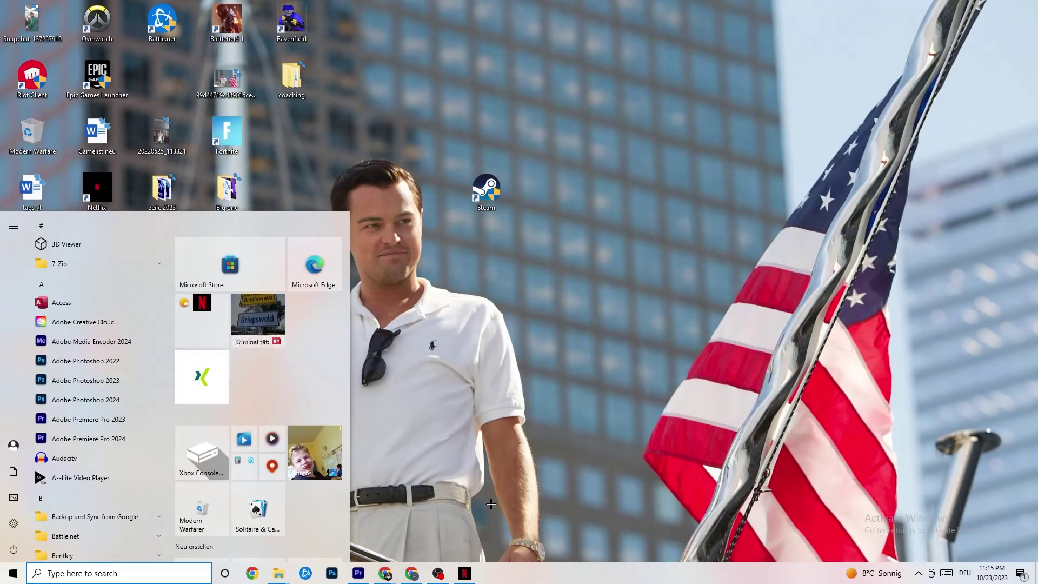
Check for updates under Update & Security > Windows Update, confirming the PC is up to date.
left_click(20, 531)
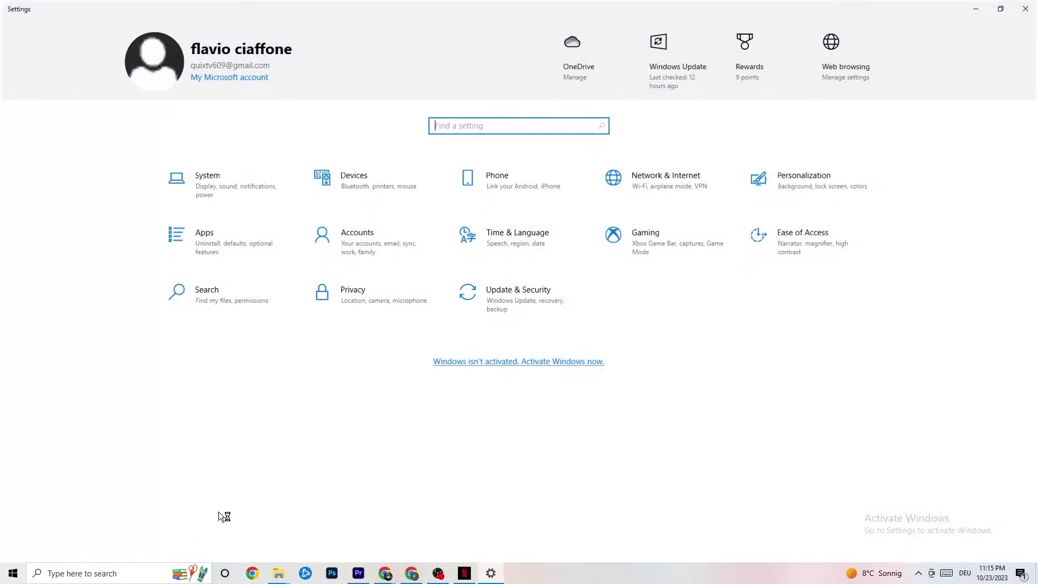
left_click(538, 296)
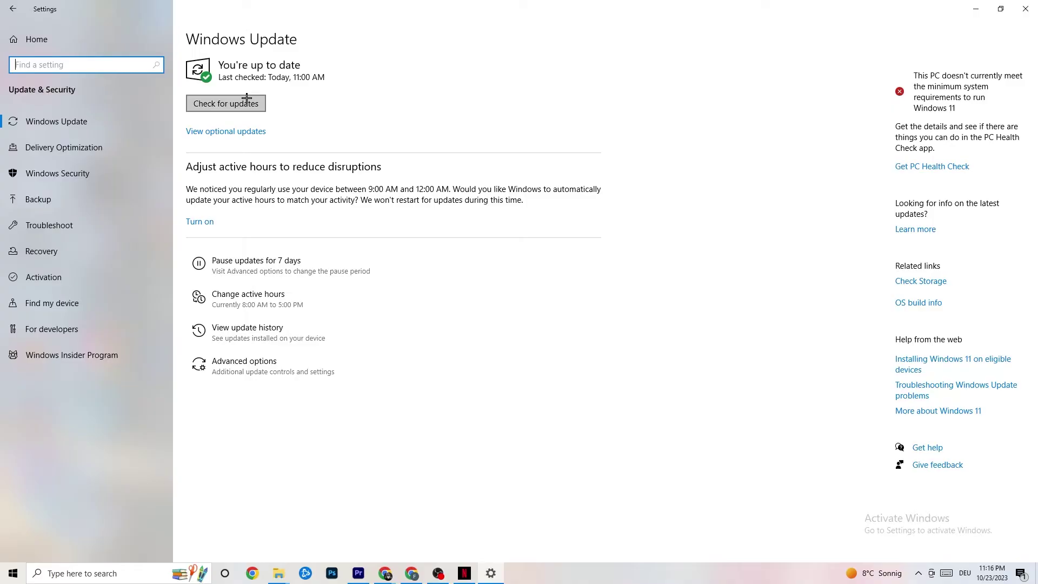
left_click(281, 69)
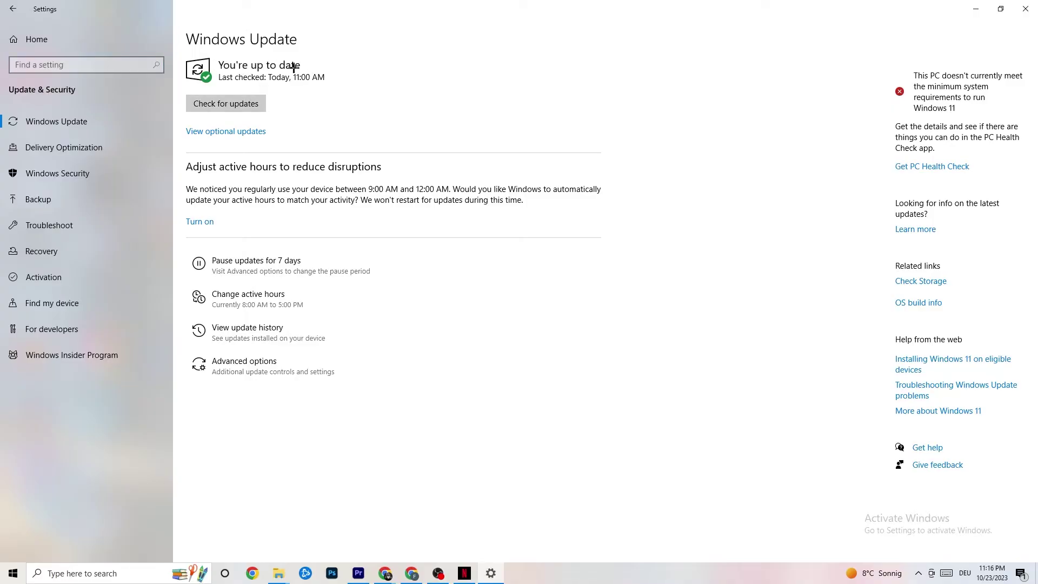